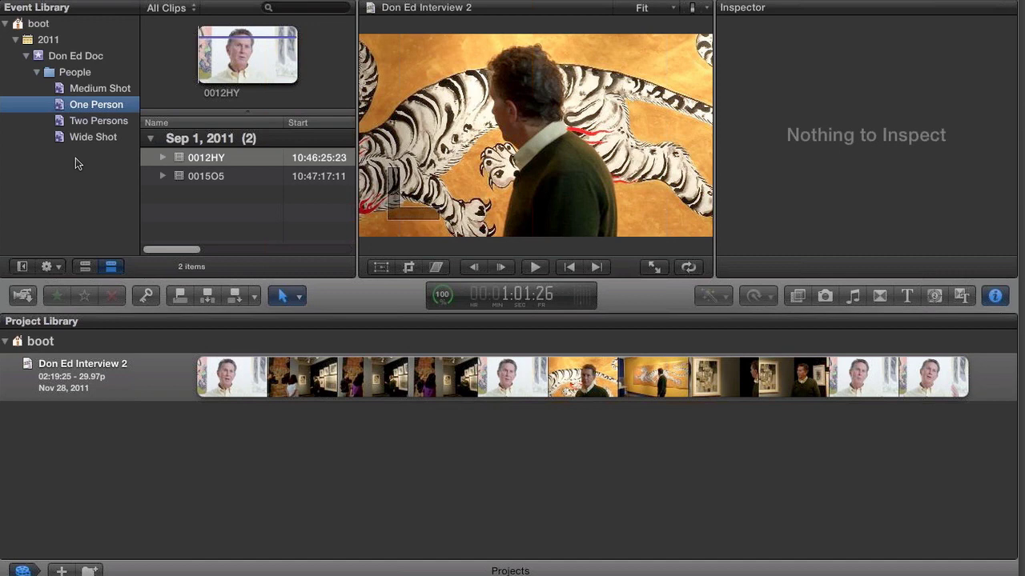
Create a new project named 'DonEd 2' with an empty timeline
key(super+n)
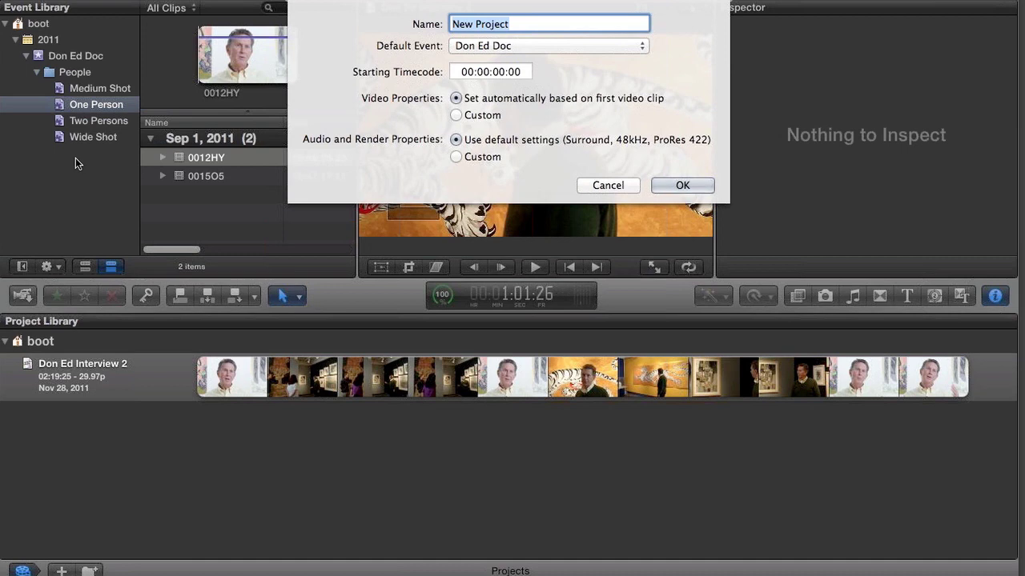
text(DonEd 2)
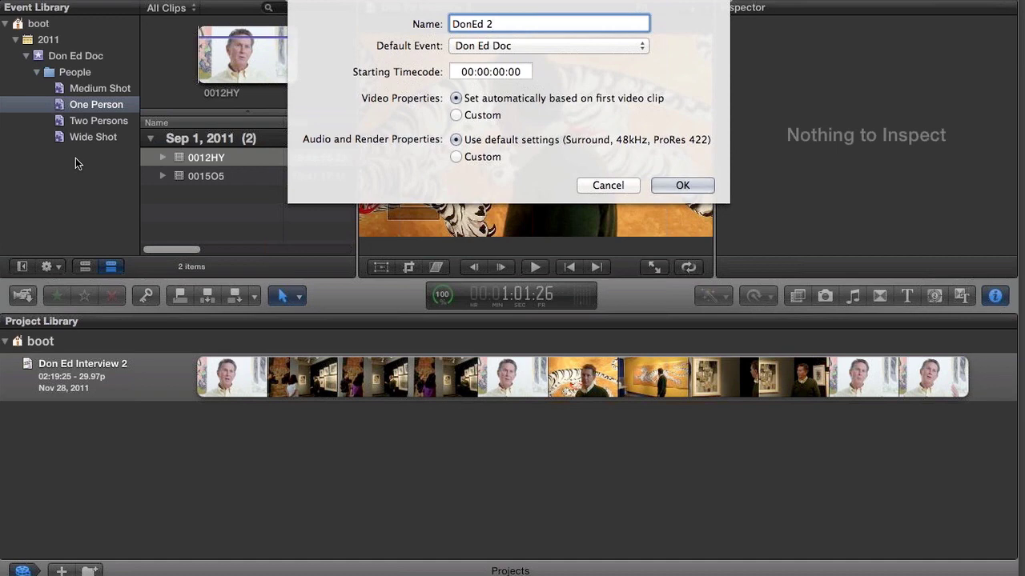
key(Return)
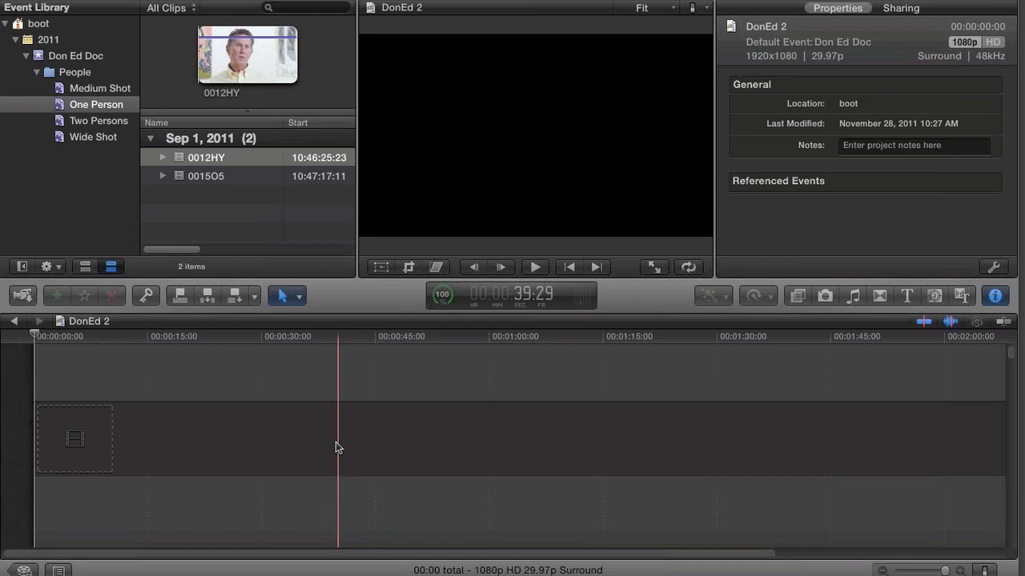
key(super+0)
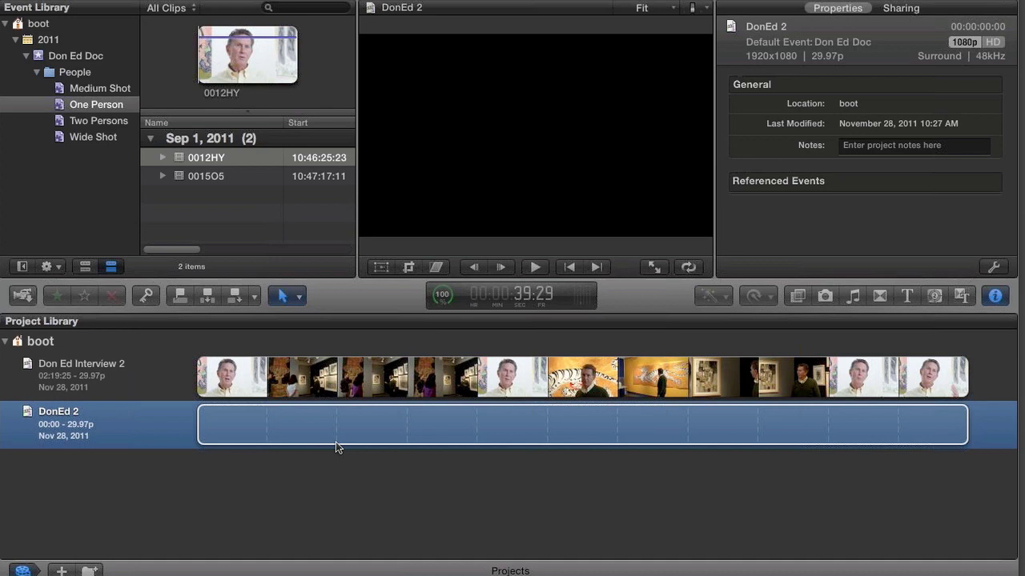
click(146, 370)
key(Down)
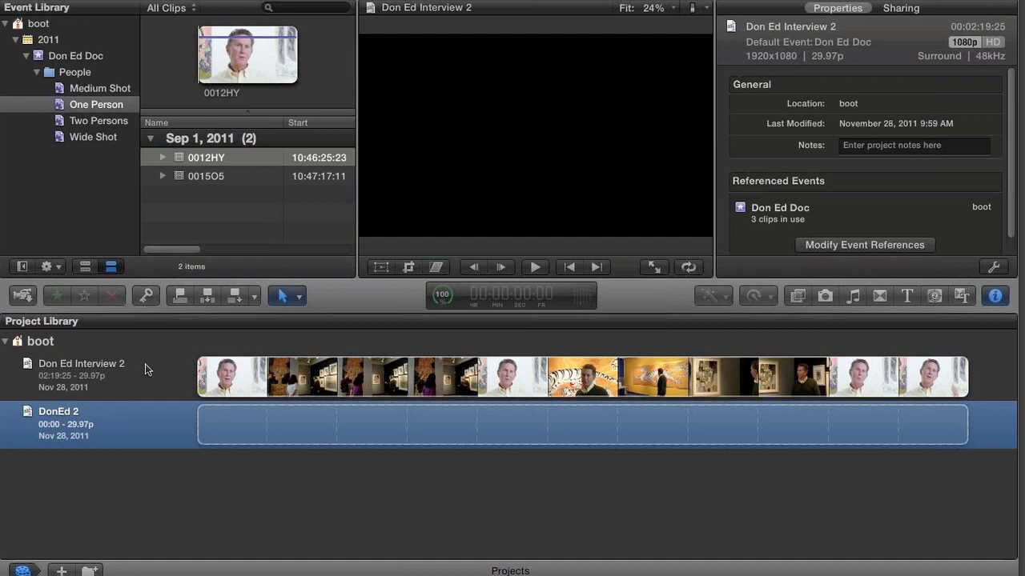
key(Up)
key(Down)
key(Up)
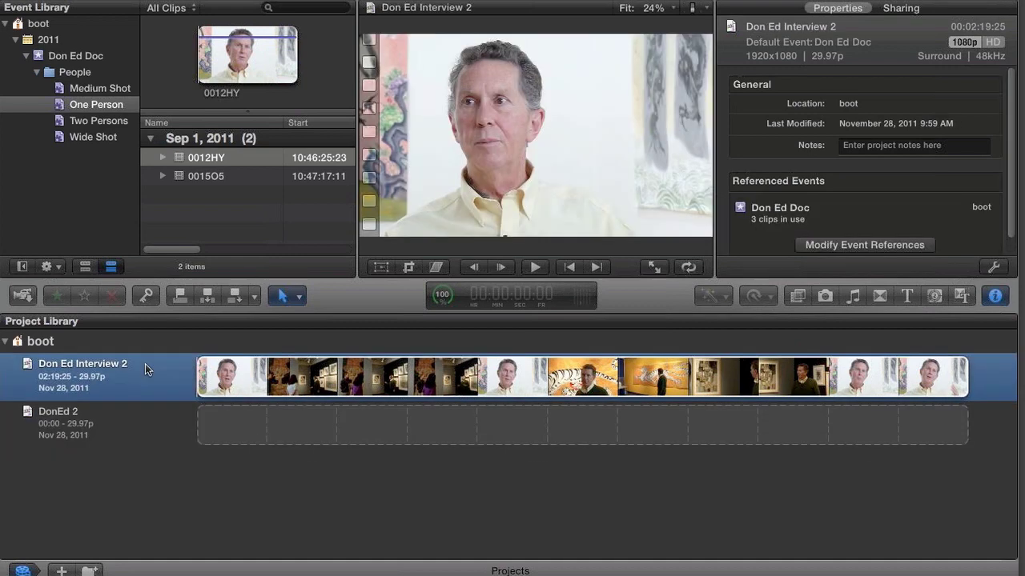
key(Down)
key(Up)
key(Down)
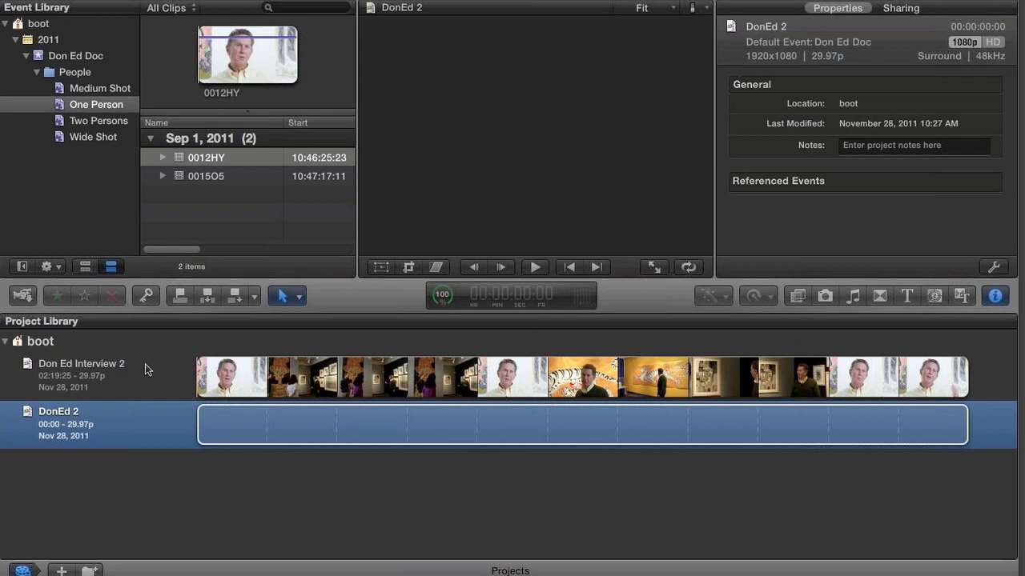
key(super+0)
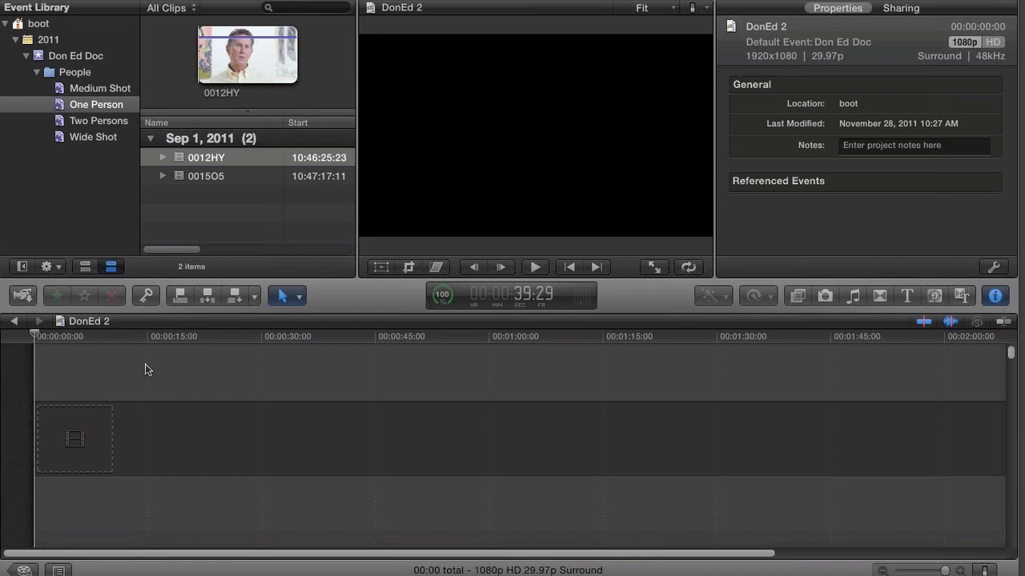
key(super+1)
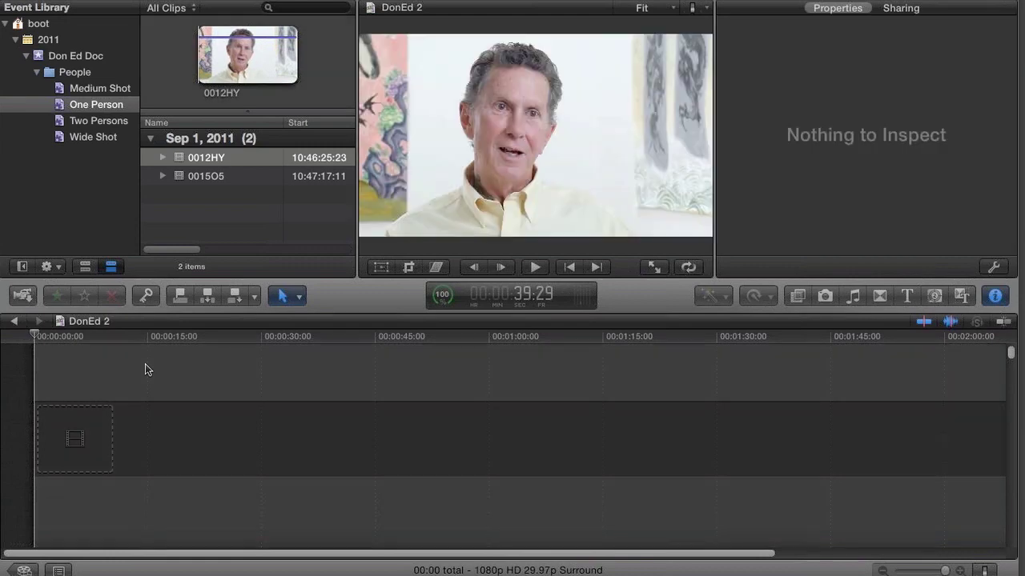
key(super+2)
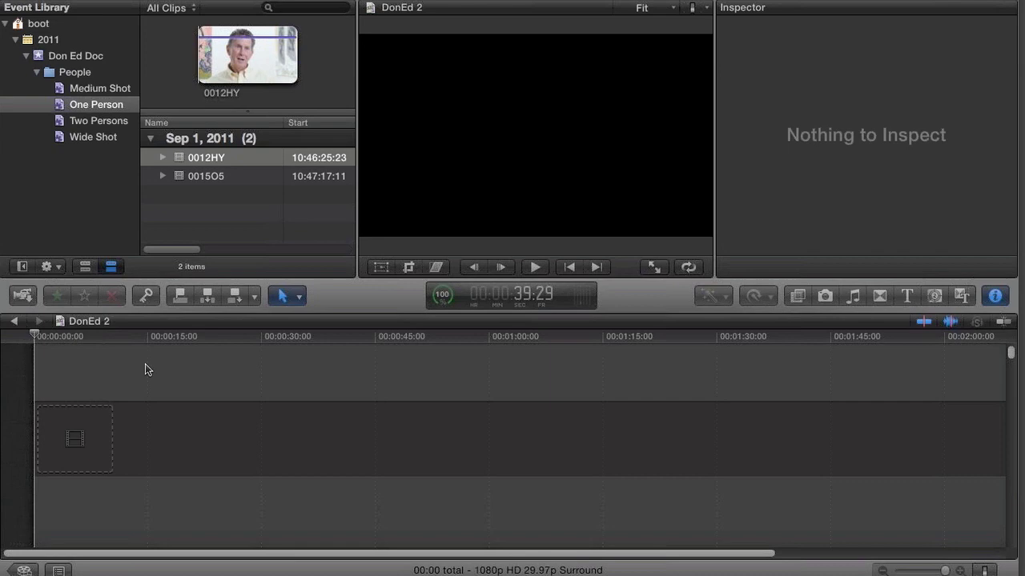
key(super+1)
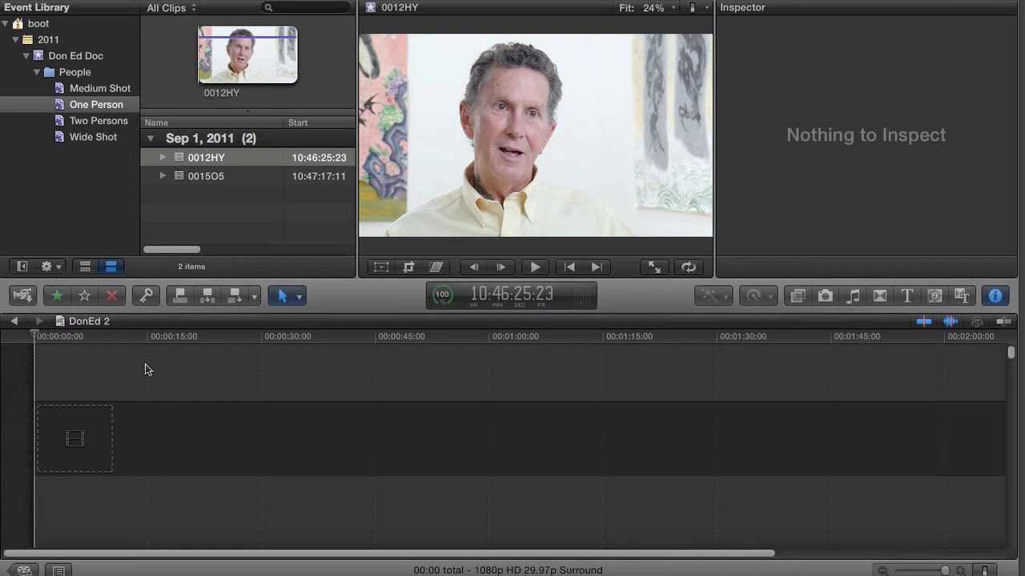
key(super+2)
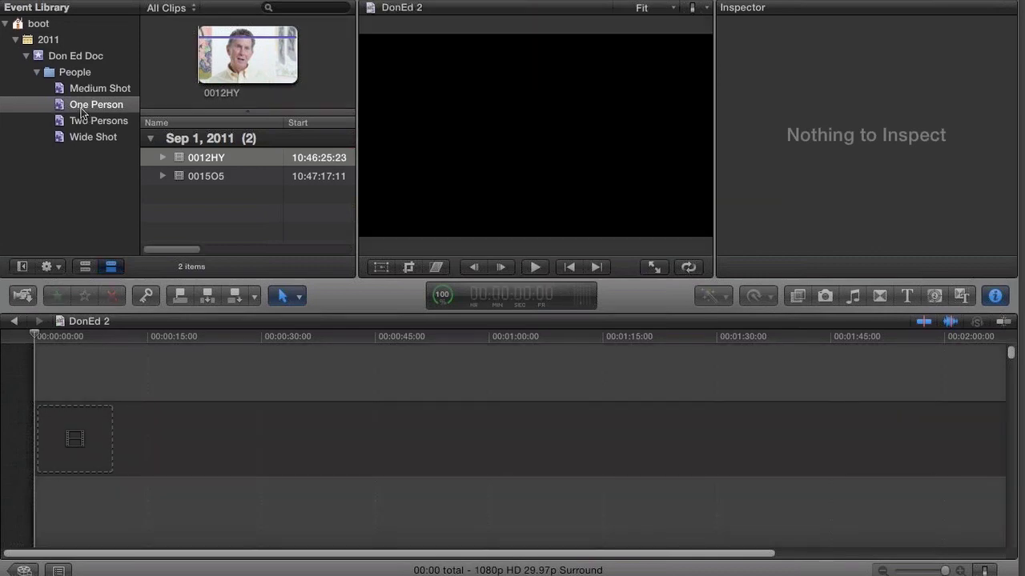
Hide the Event Library, select and skim clip 0015O5, then restore the Event Library
click(206, 159)
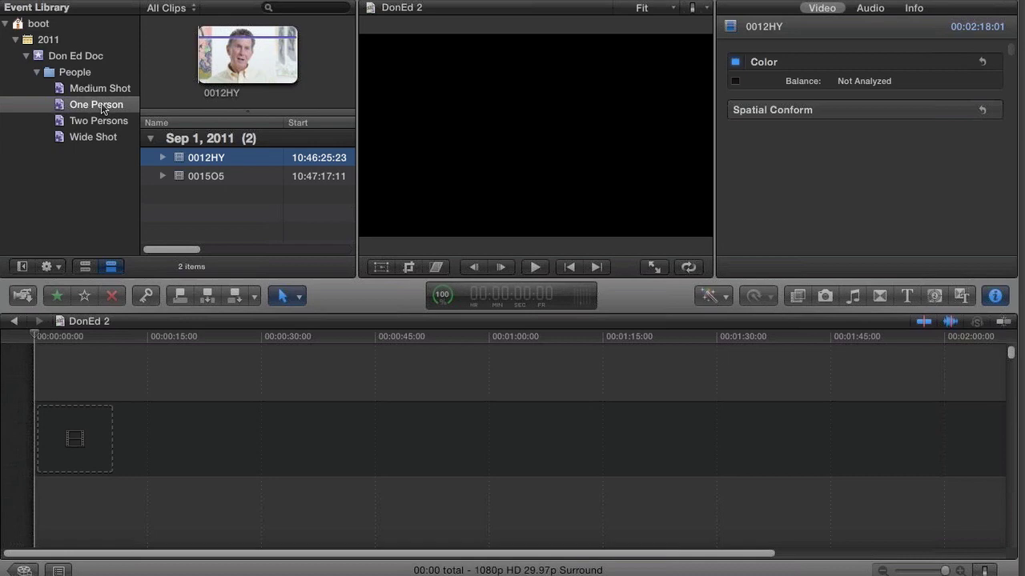
key(super+shift+1)
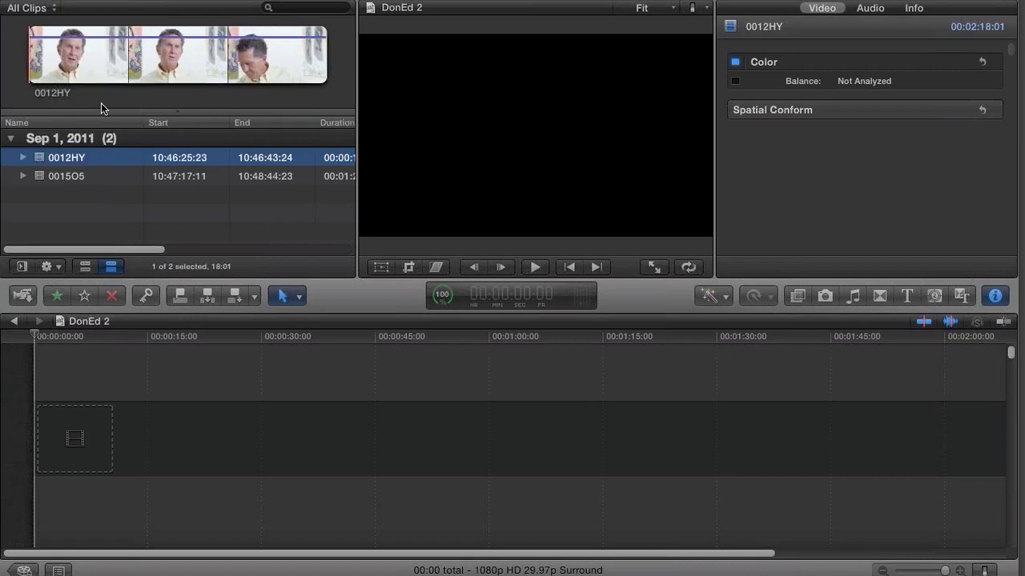
key(Down)
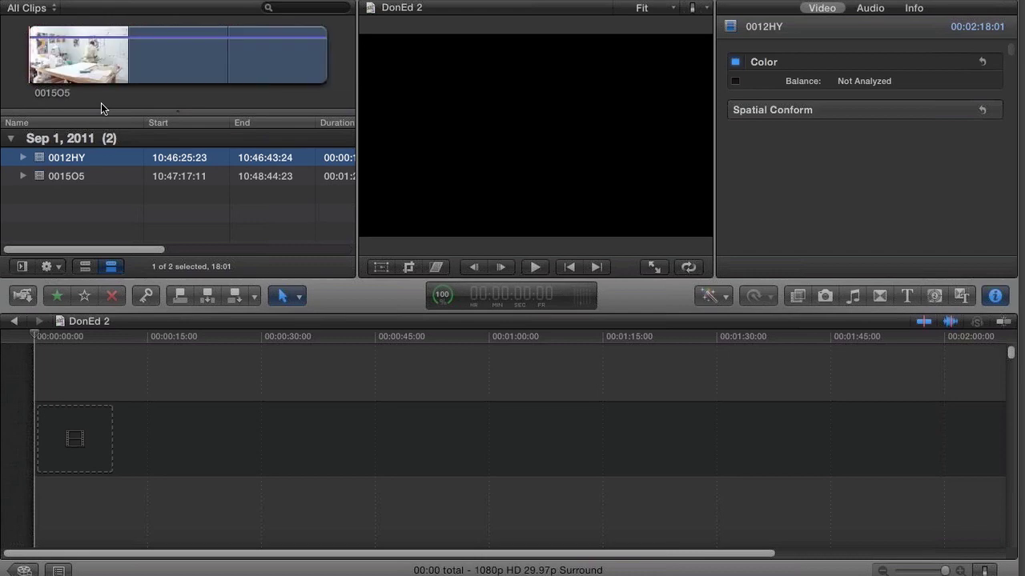
key(Up)
key(Down)
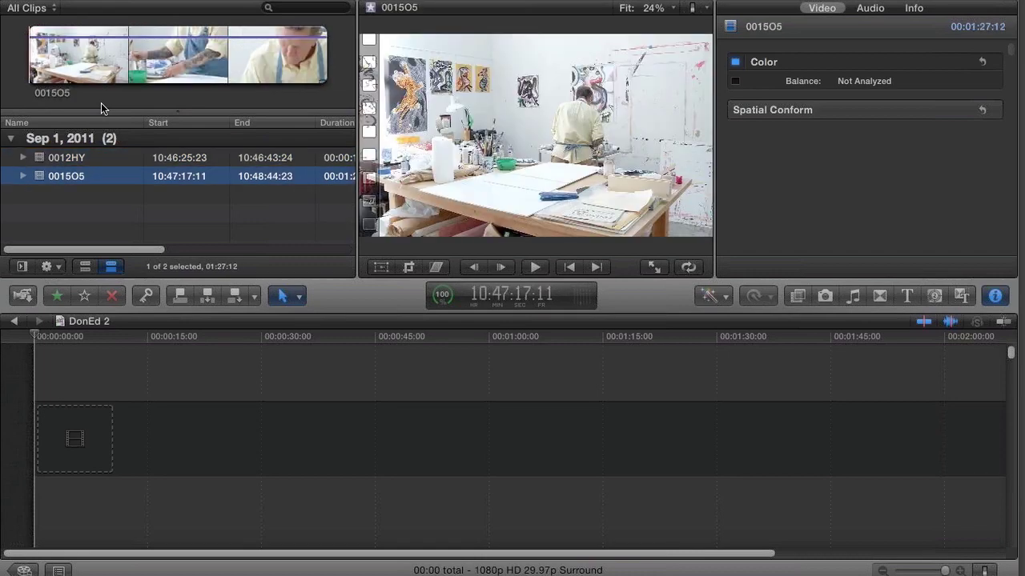
key(Up)
key(Down)
click(265, 80)
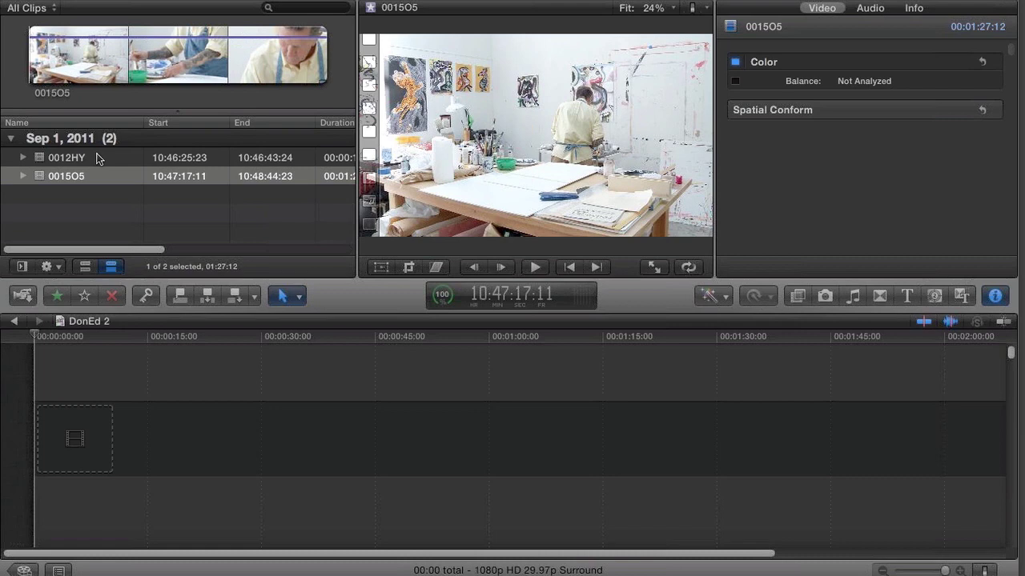
key(super+shift+1)
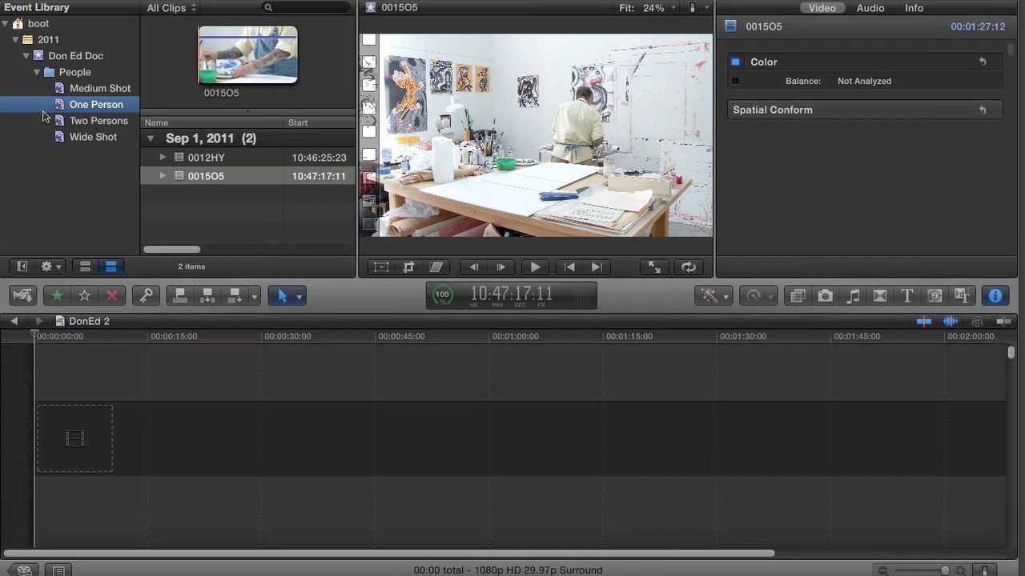
Select the Don Ed Doc event, hide the Event Library, and preview the clips back to 0012HY
key(Up)
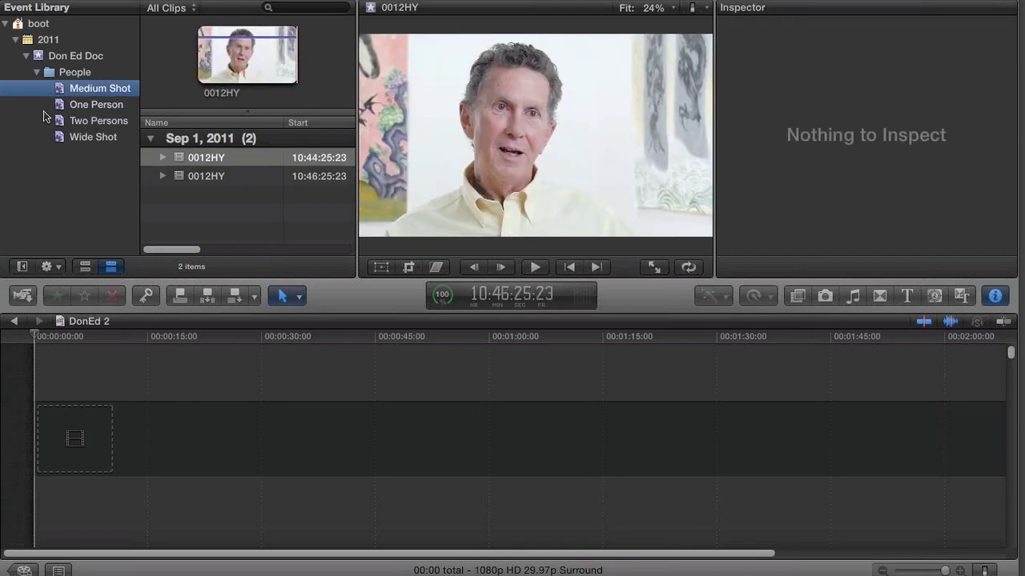
key(Up)
key(Up)
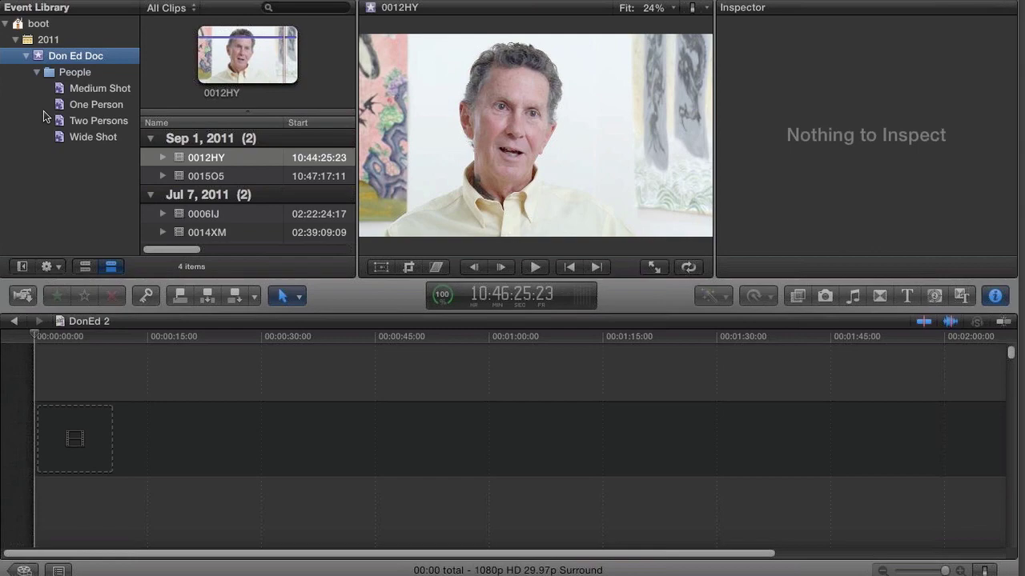
key(super+shift+1)
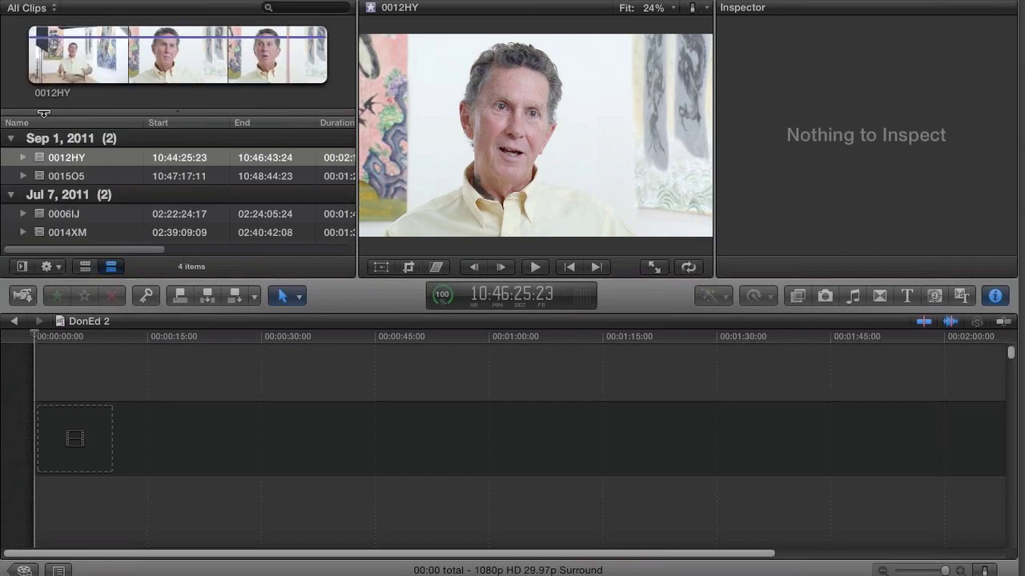
key(Down)
key(Down)
key(Down)
key(Up)
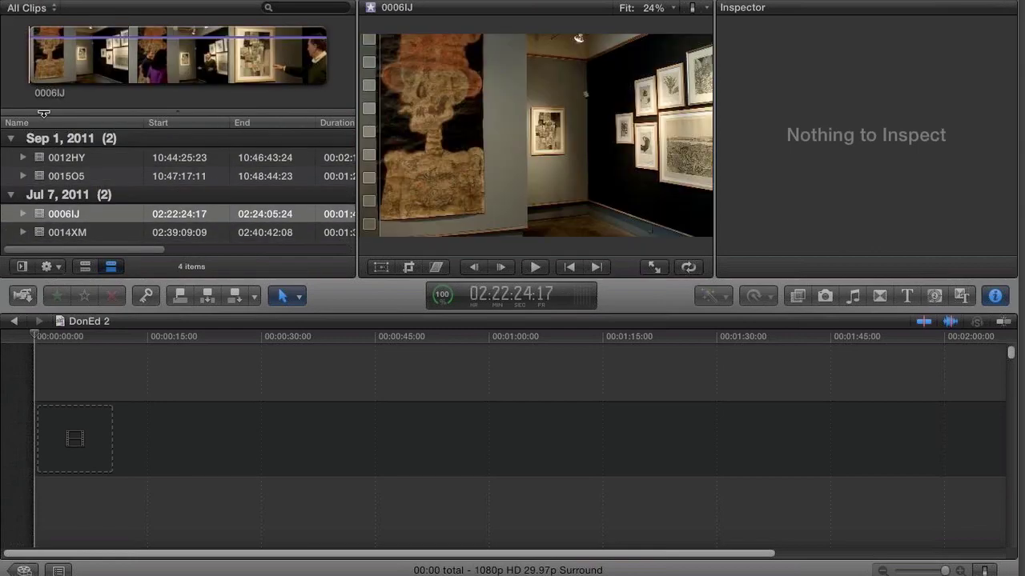
key(Up)
key(Up)
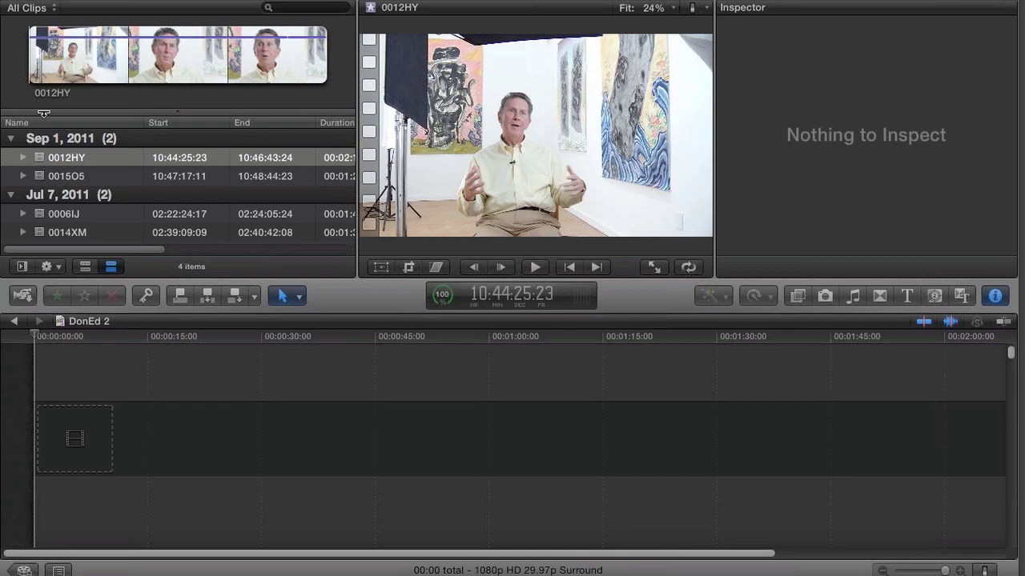
key(Down)
key(Down)
key(Down)
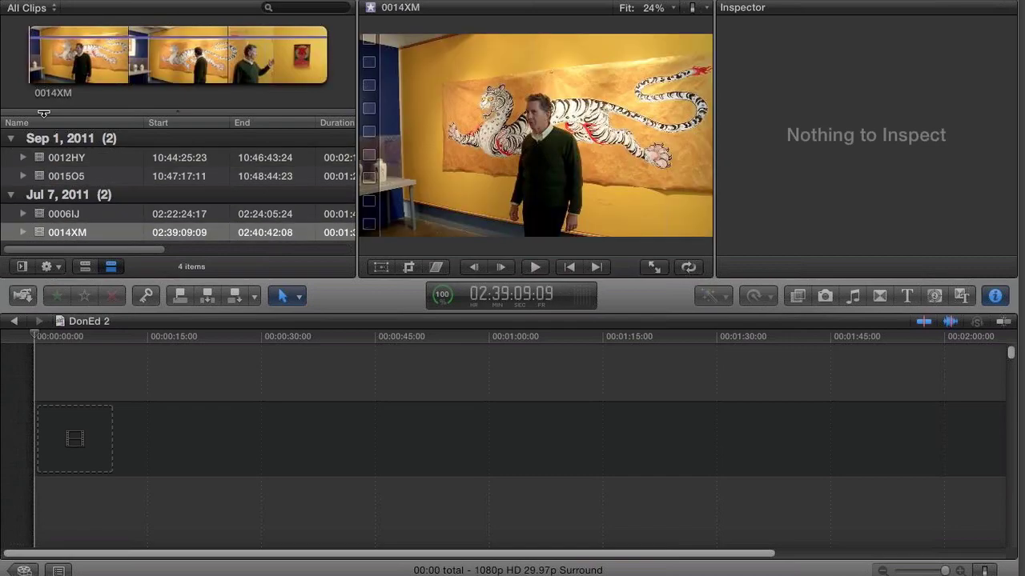
key(Up)
key(Up)
key(Up)
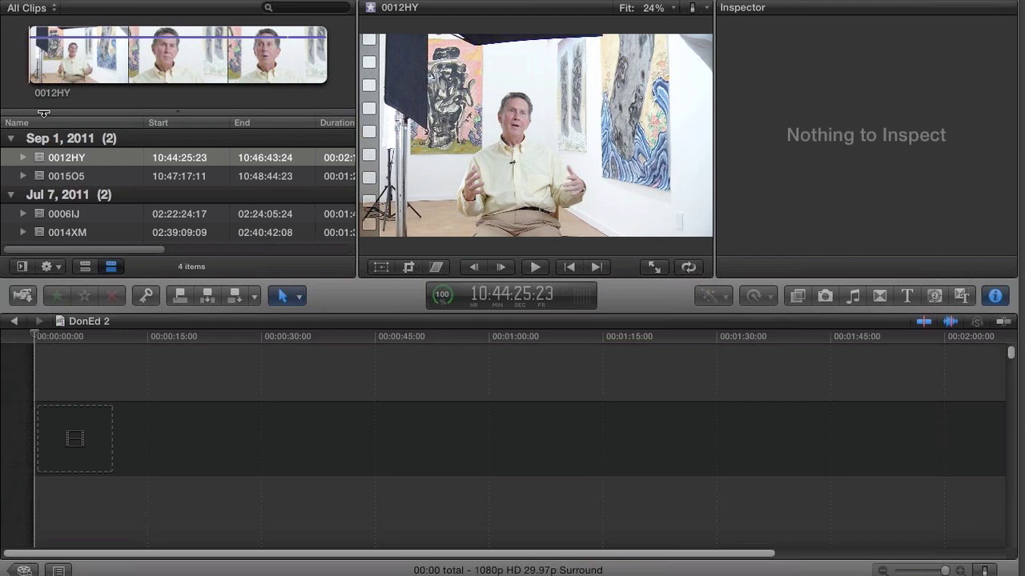
Return to clip 0012HY and play the interview, stopping at 10:45:24:15
key(Down)
key(Down)
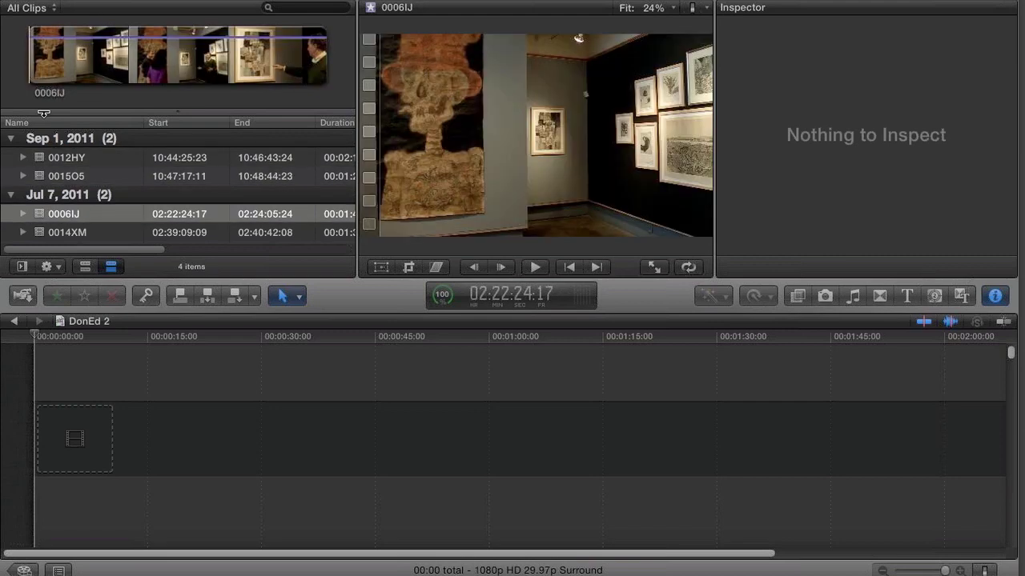
key(Down)
key(Up)
key(Up)
key(Up)
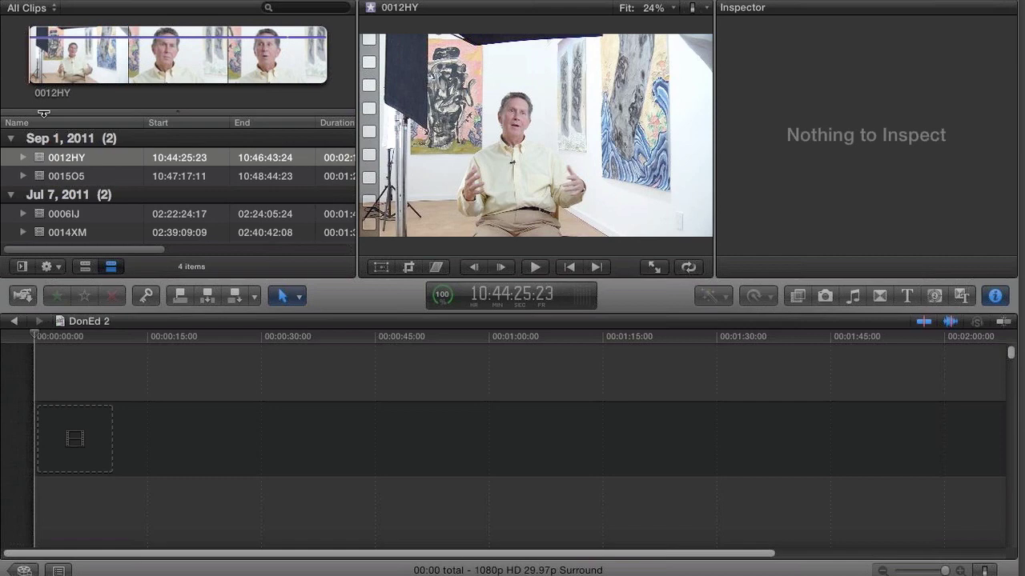
key(space)
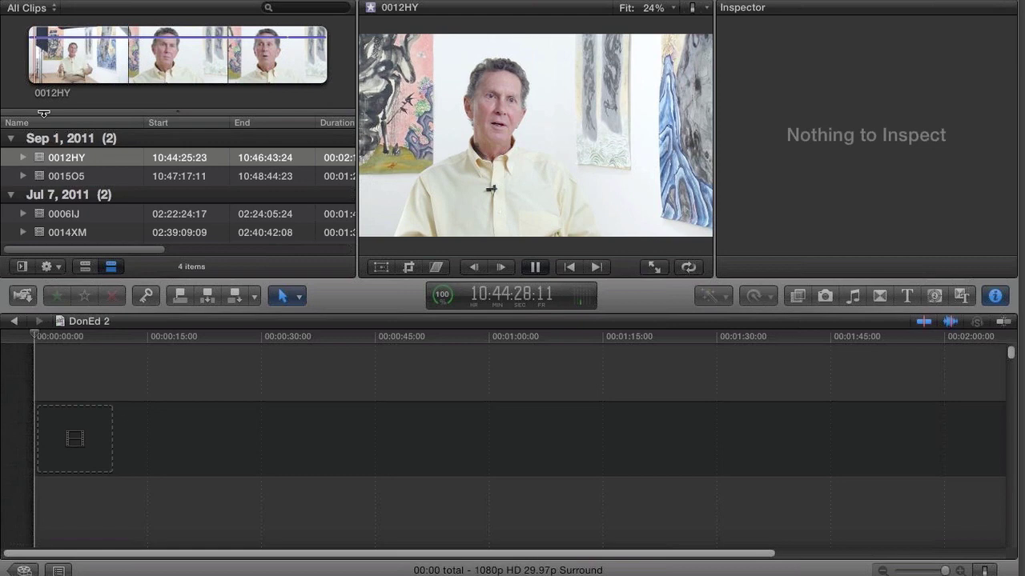
key(space)
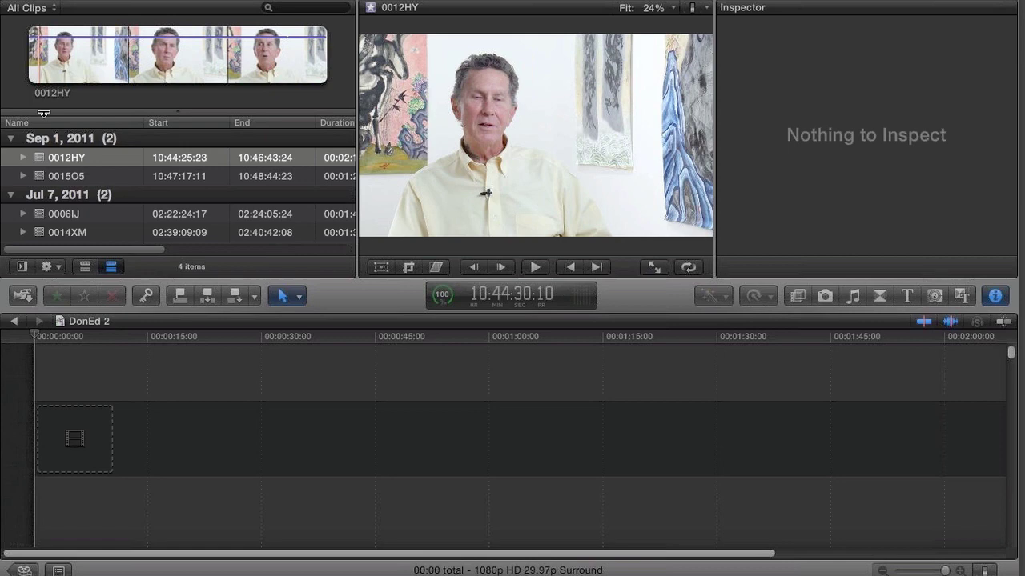
key(space)
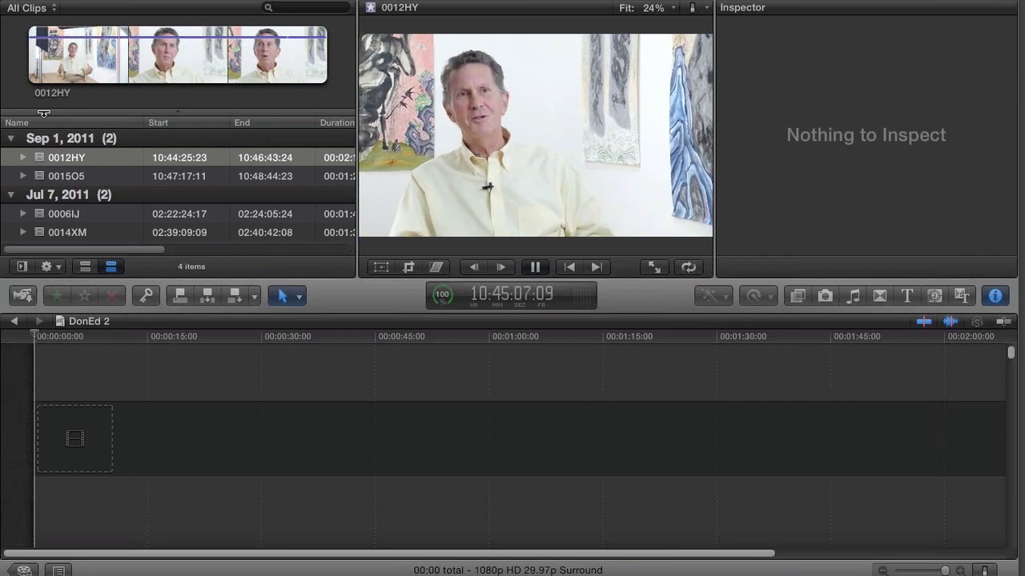
key(space)
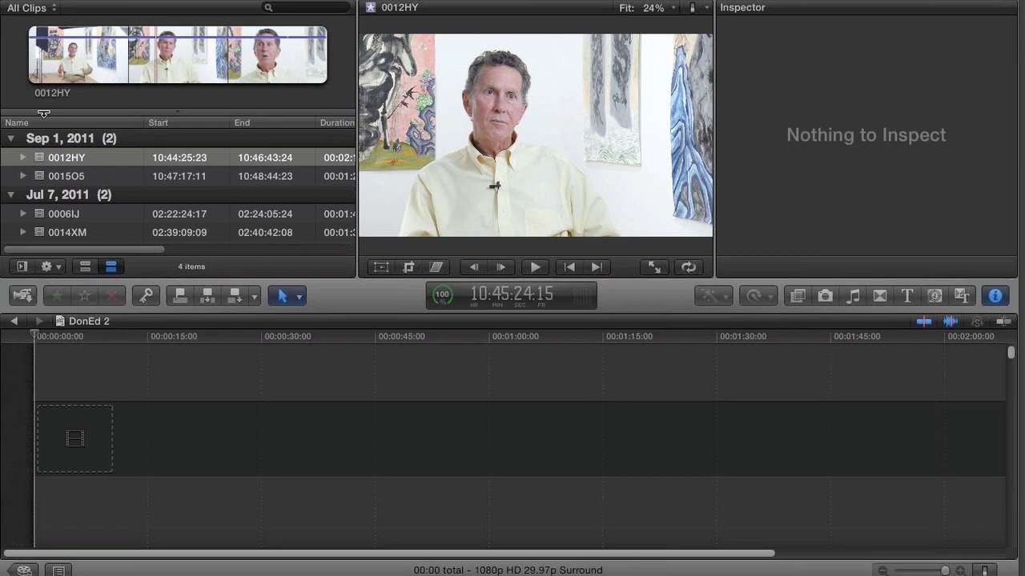
Set an in point on 0012HY, then nudge the range start earlier and pull its end in
key(i)
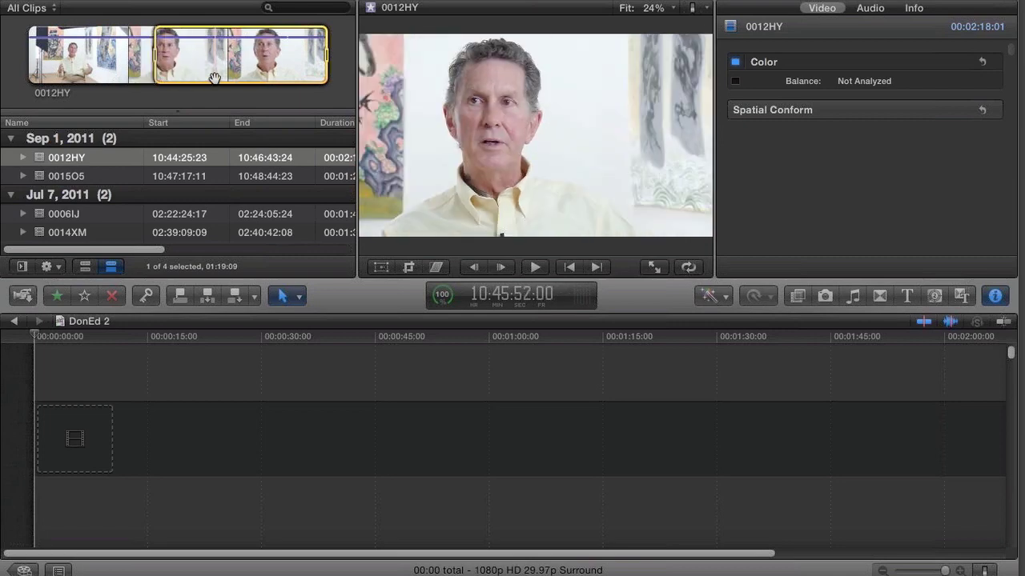
drag(155, 53, 151, 53)
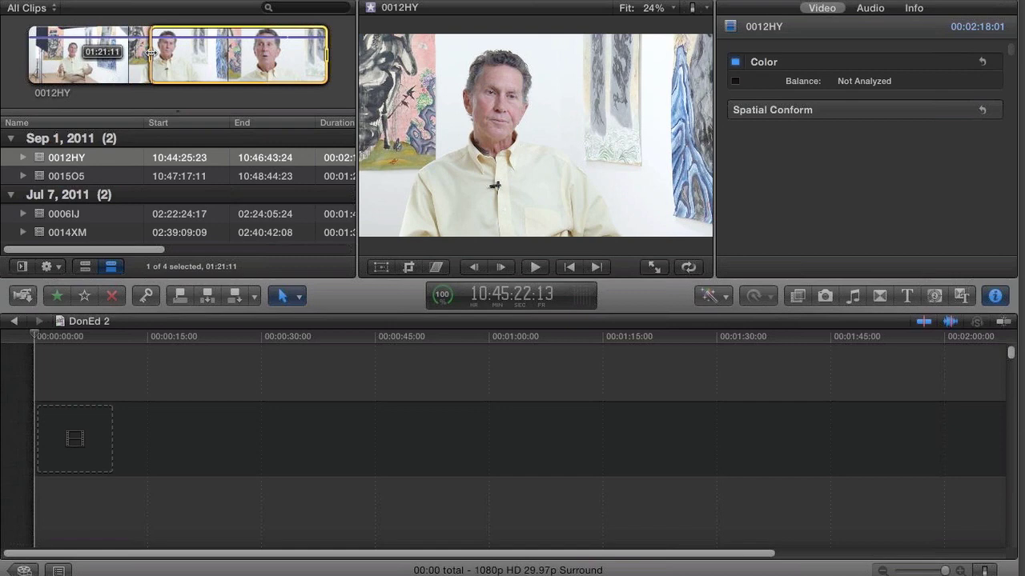
drag(327, 58, 311, 59)
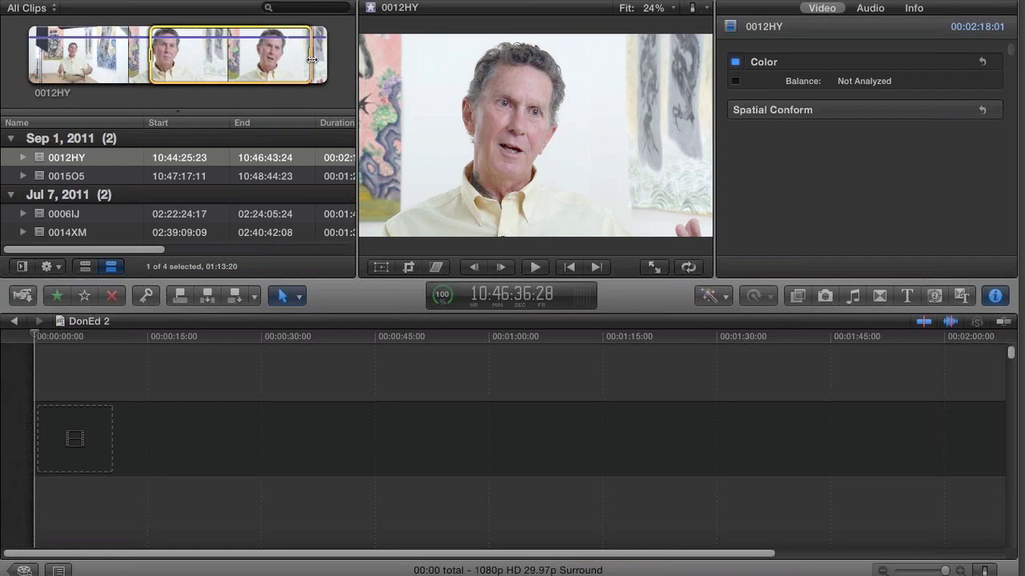
Play to find the end and set the out point, giving a 01:10:08 range
key(space)
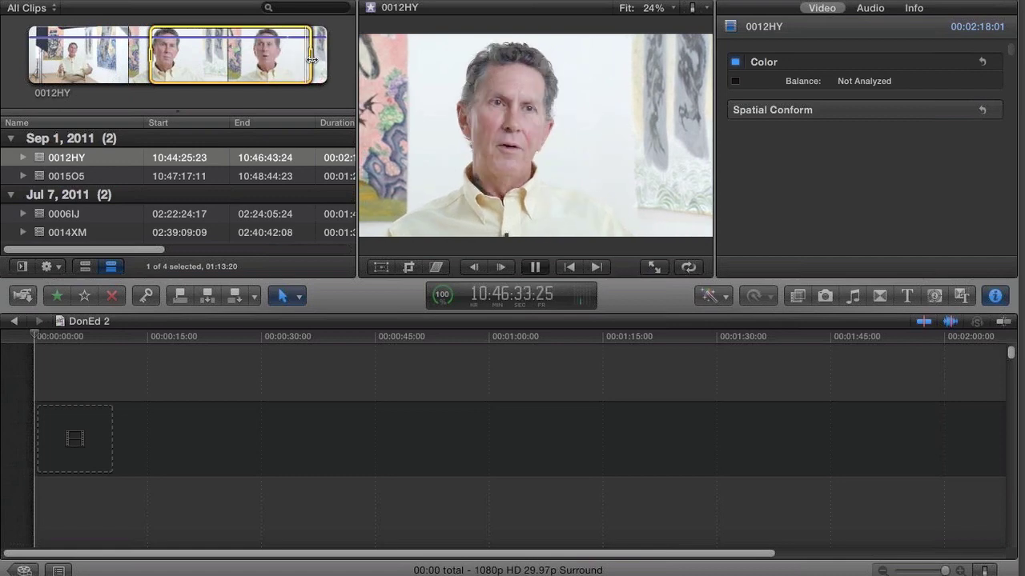
key(space)
key(o)
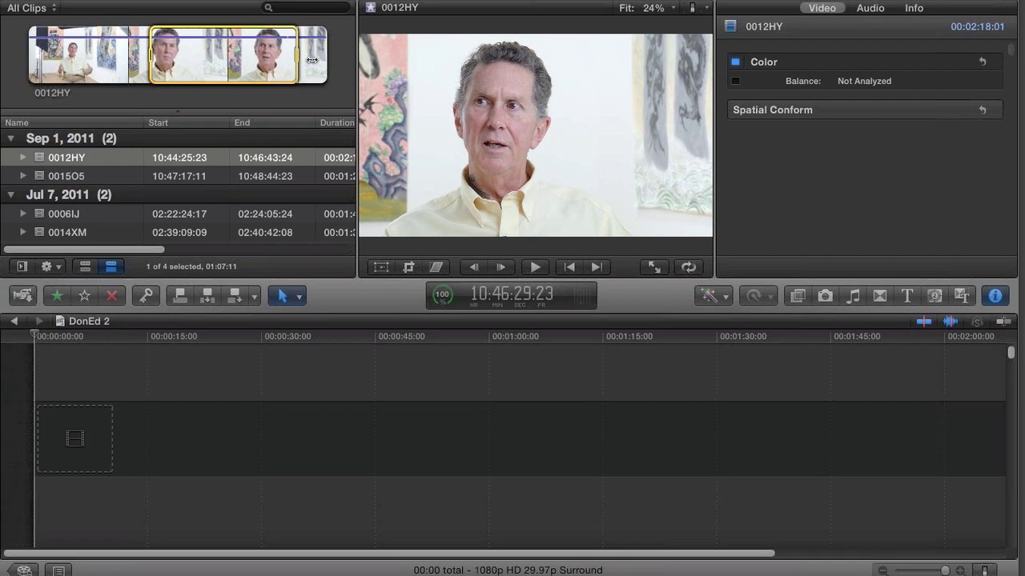
key(space)
key(space)
key(o)
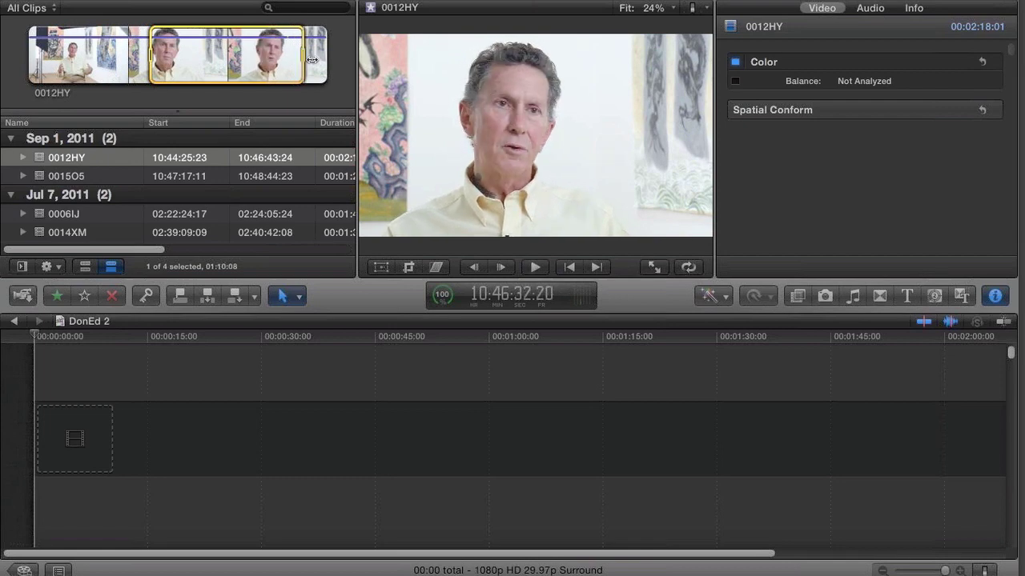
key(shift+/)
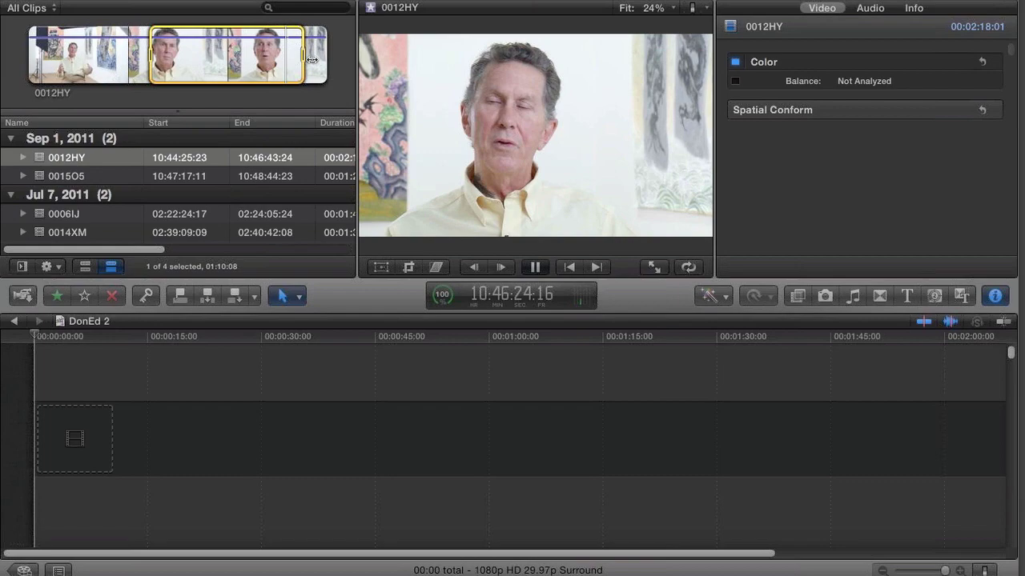
key(space)
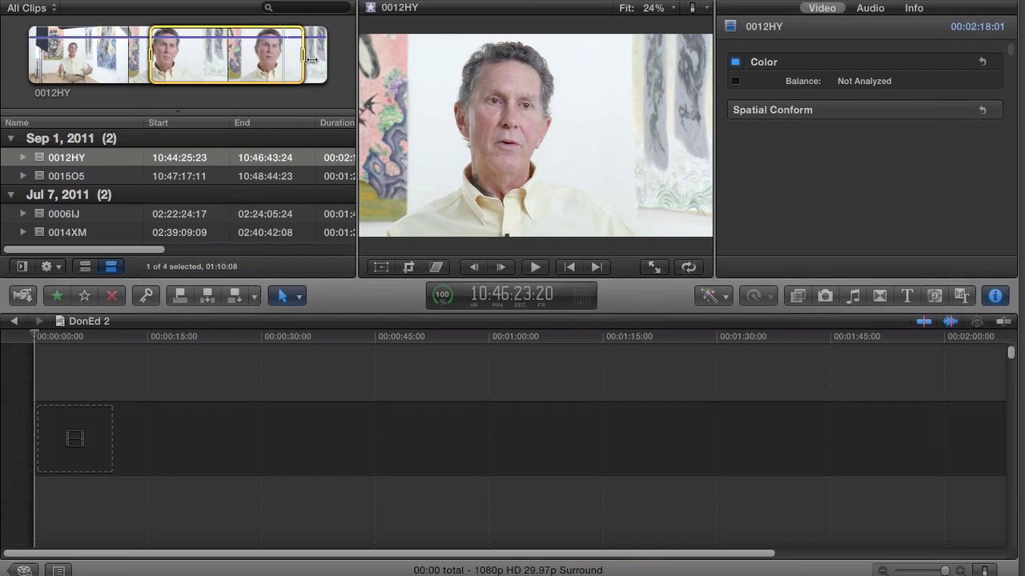